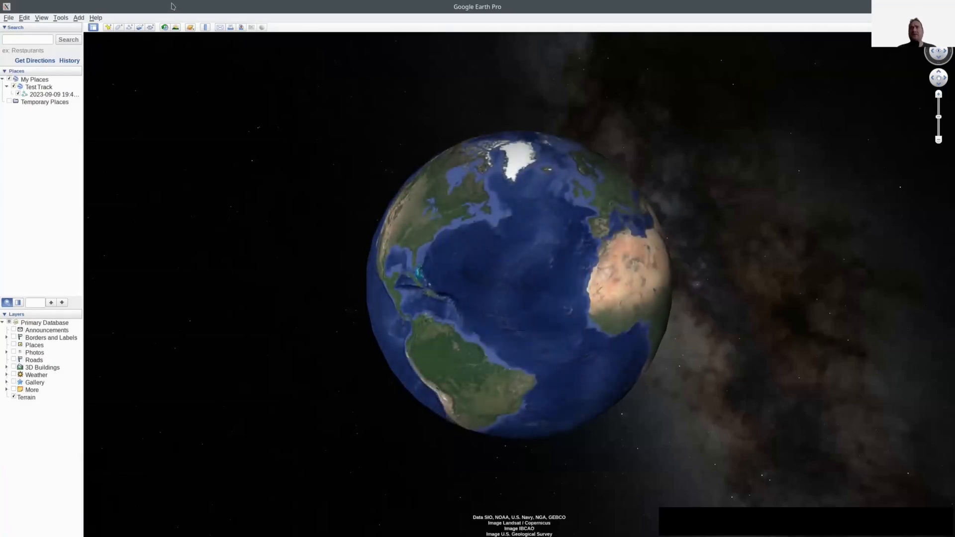
- Expand the More, Gallery, Weather, 3D Buildings, Photos, and Borders and Labels layer groups to show their sublayers
click(7, 390)
click(5, 384)
click(7, 382)
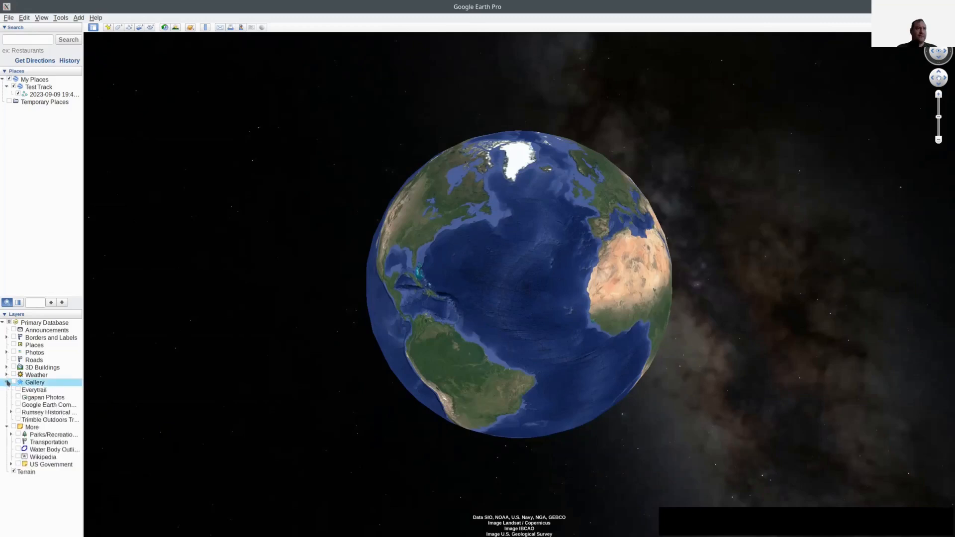
click(6, 374)
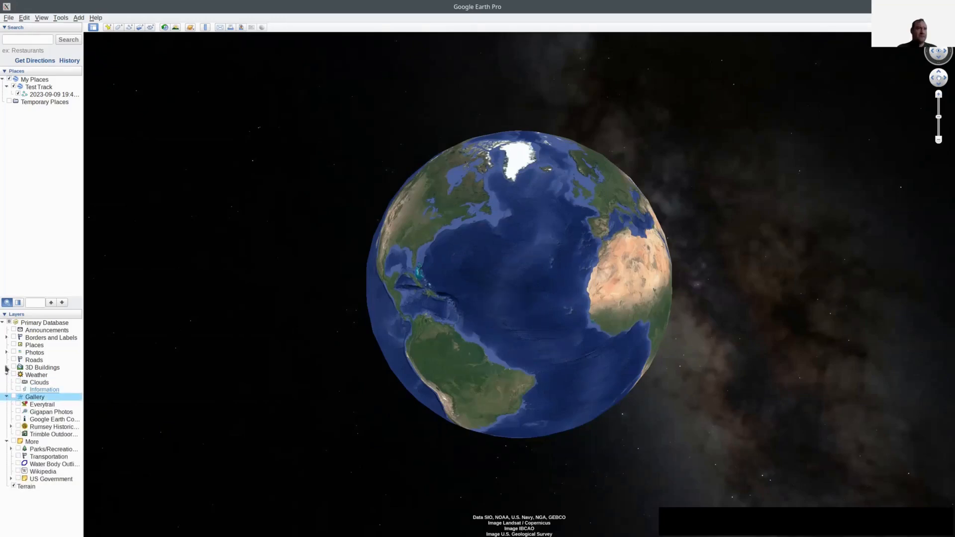
click(6, 367)
click(7, 352)
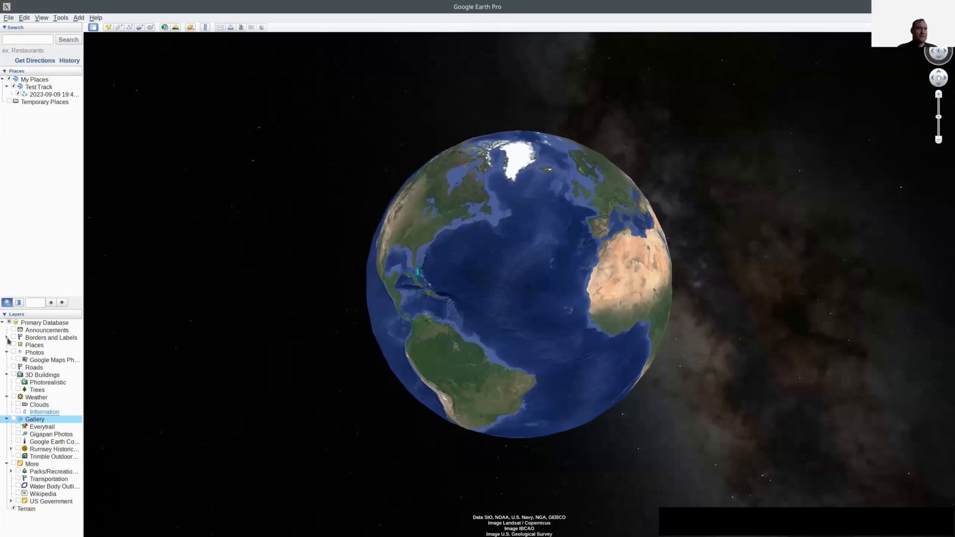
click(6, 337)
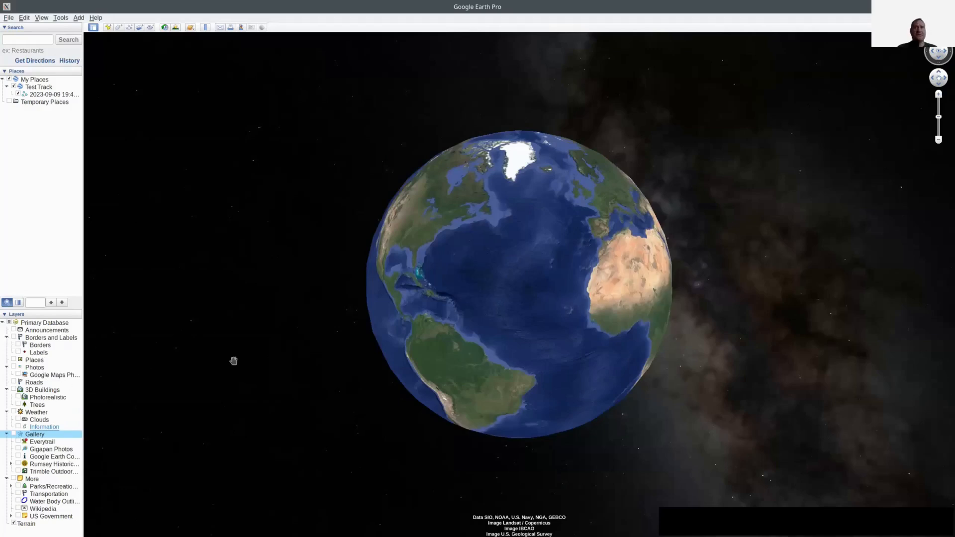
- Fly to the recorded 2023-09-09 track in the Test Track folder
click(36, 94)
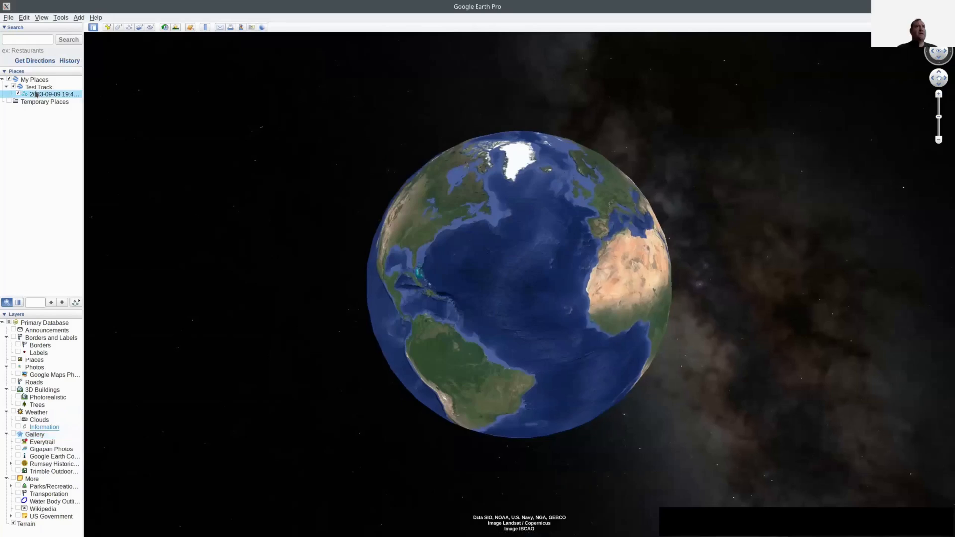
double_click(36, 95)
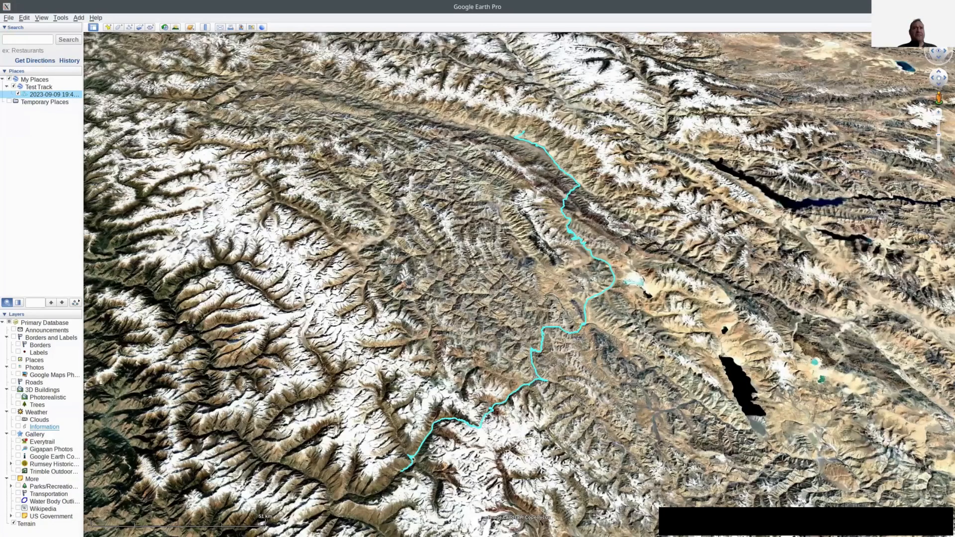
- Create a folder named marker inside Test Track and add a path named marker-1 to it
right_click(40, 94)
mouse_move(74, 99)
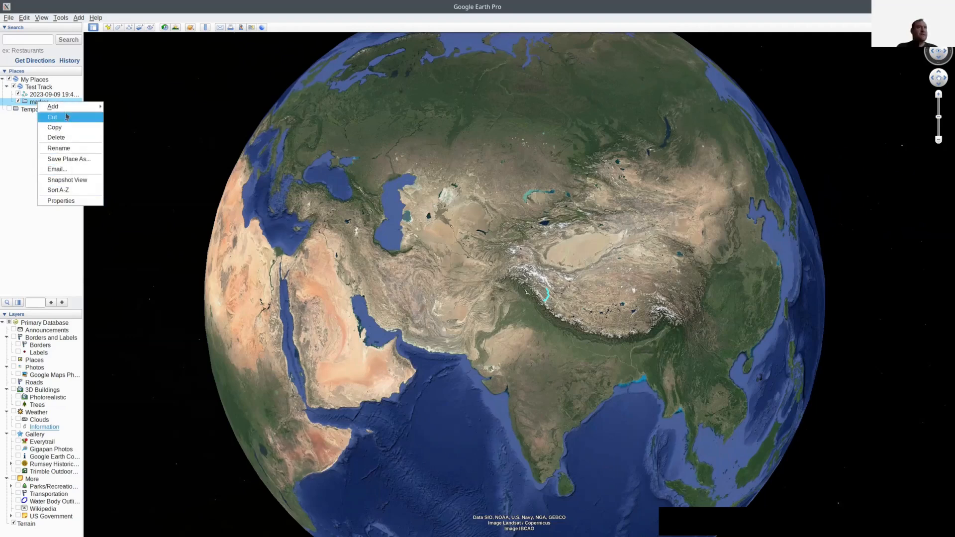
mouse_move(67, 108)
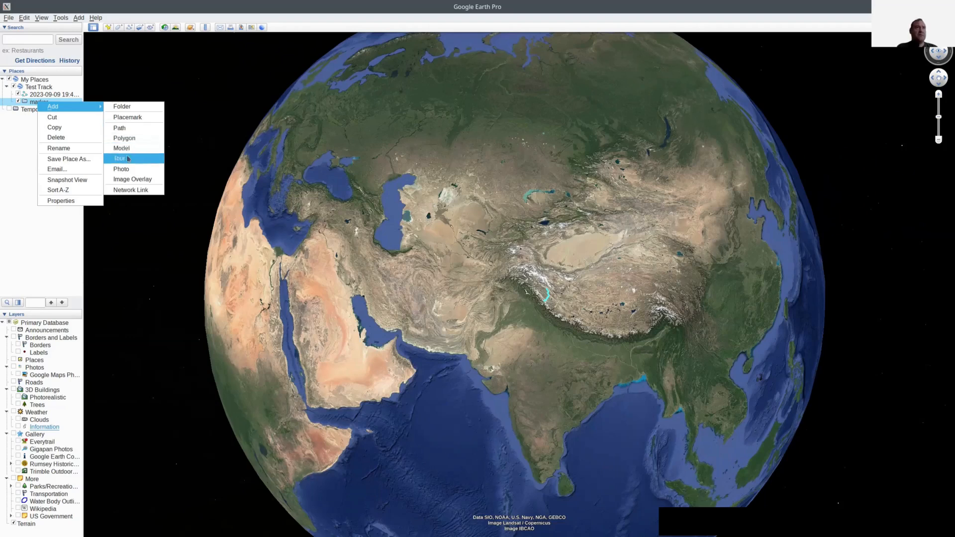
click(122, 131)
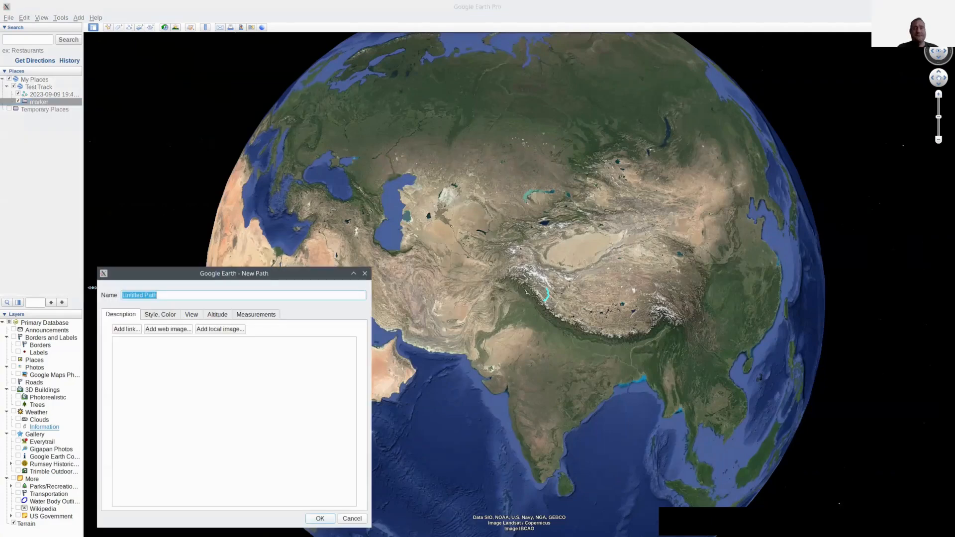
text(markr)
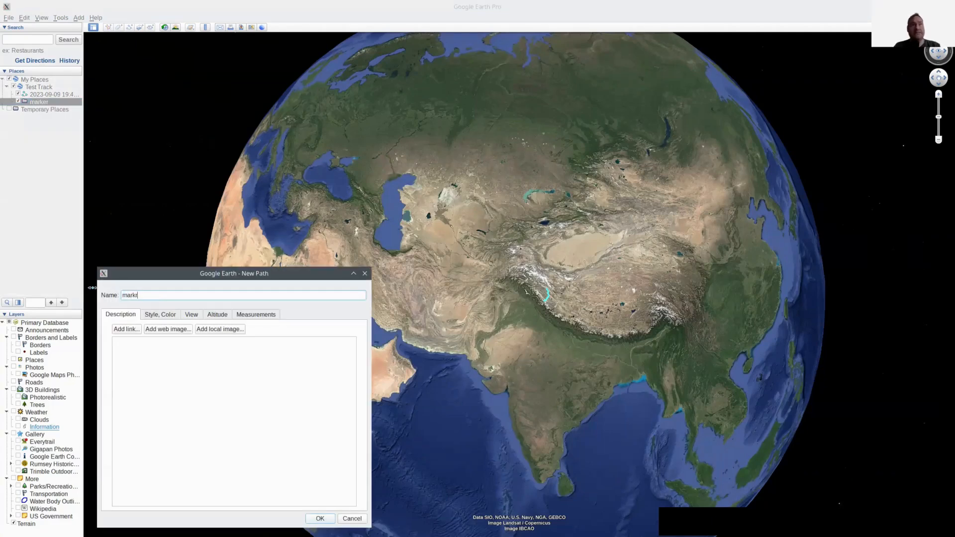
key(BackSpace)
text(er-1)
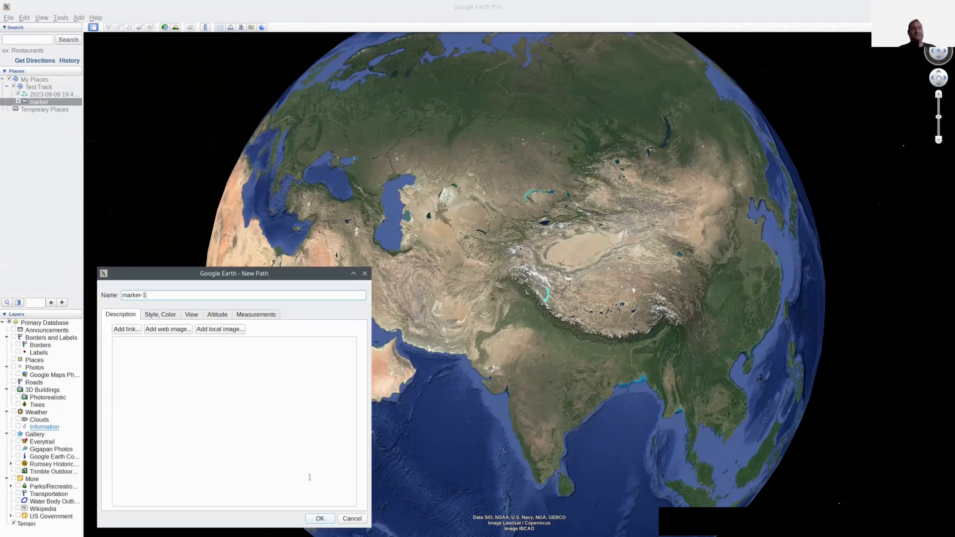
click(320, 518)
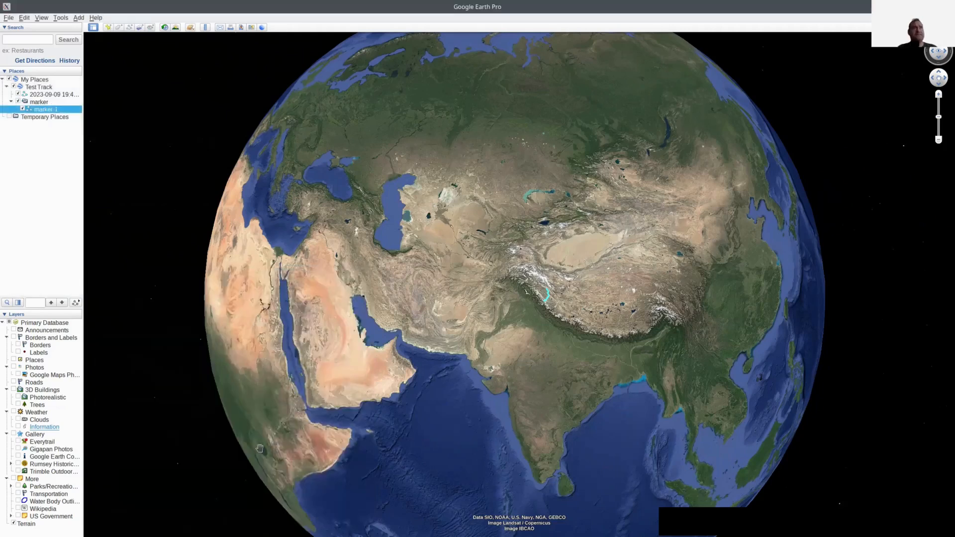
- Store the current whole-globe view in marker-1 with Snapshot View
right_click(47, 112)
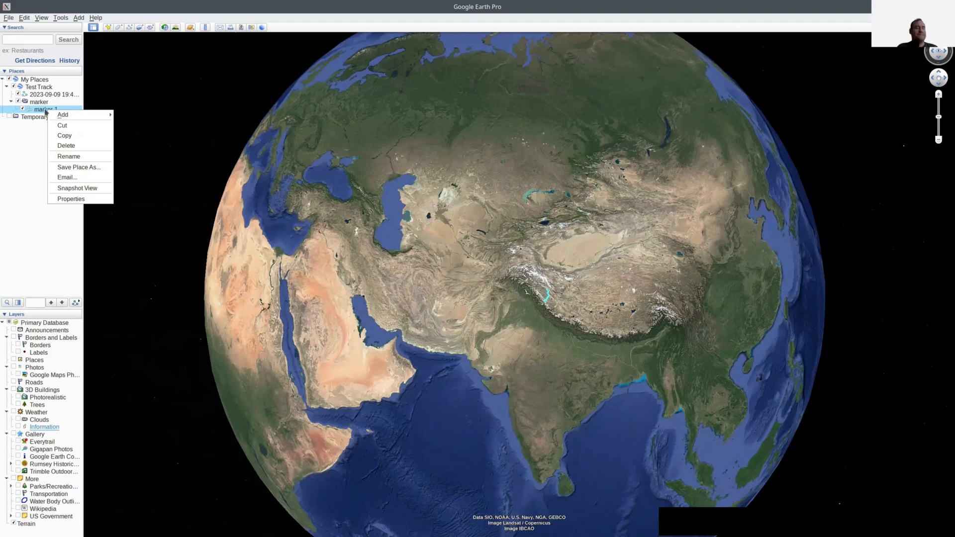
click(72, 191)
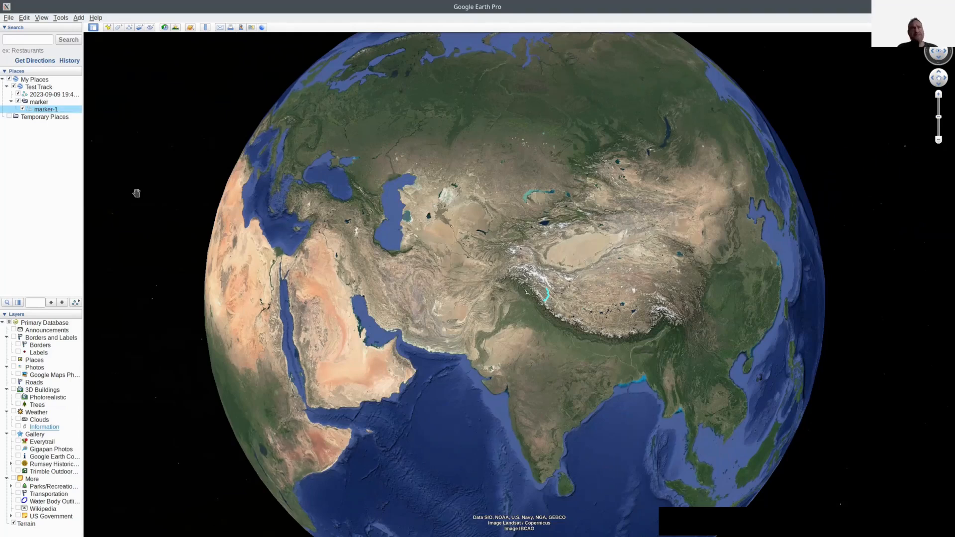
- Add a path named marker-2 to the marker folder and snapshot a view framing the whole track for it
scroll(534, 299, up, 5)
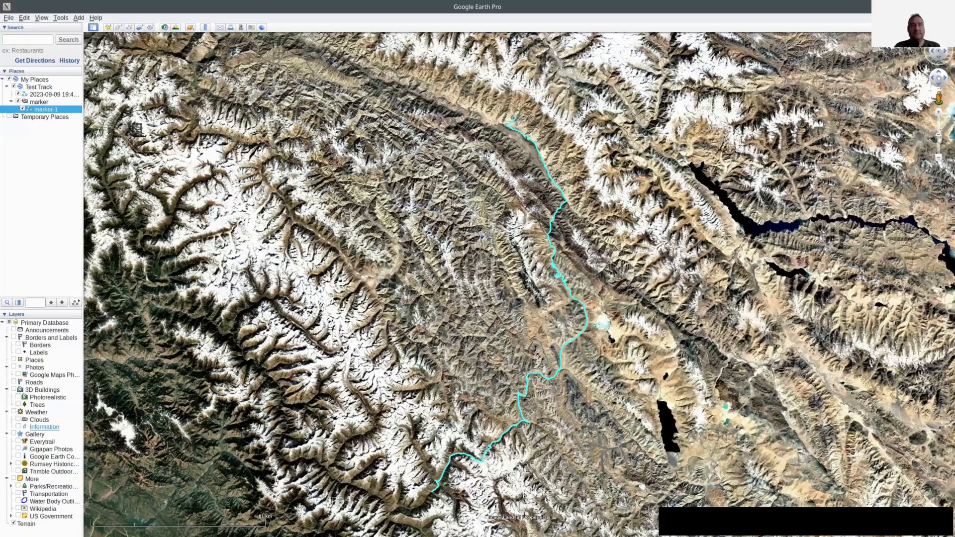
key(ctrl+shift+t)
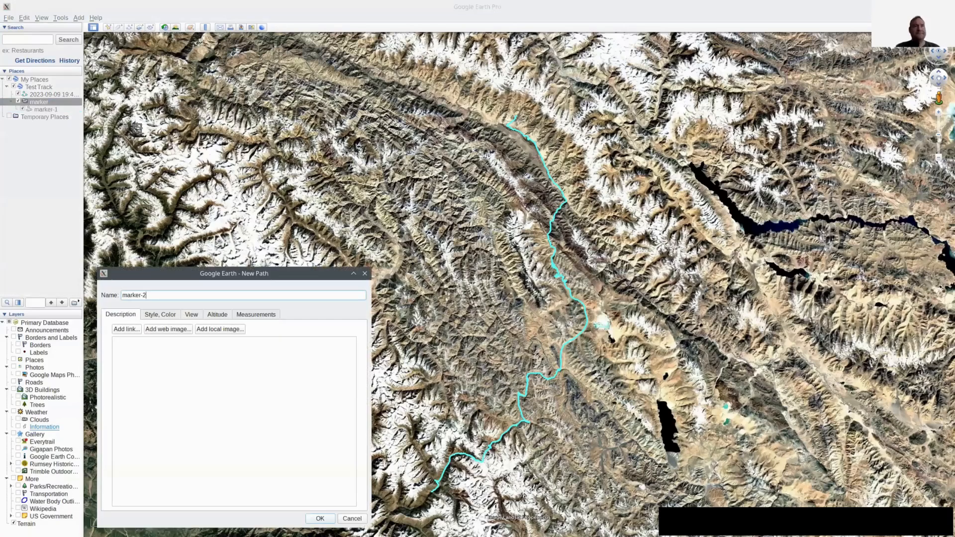
click(320, 519)
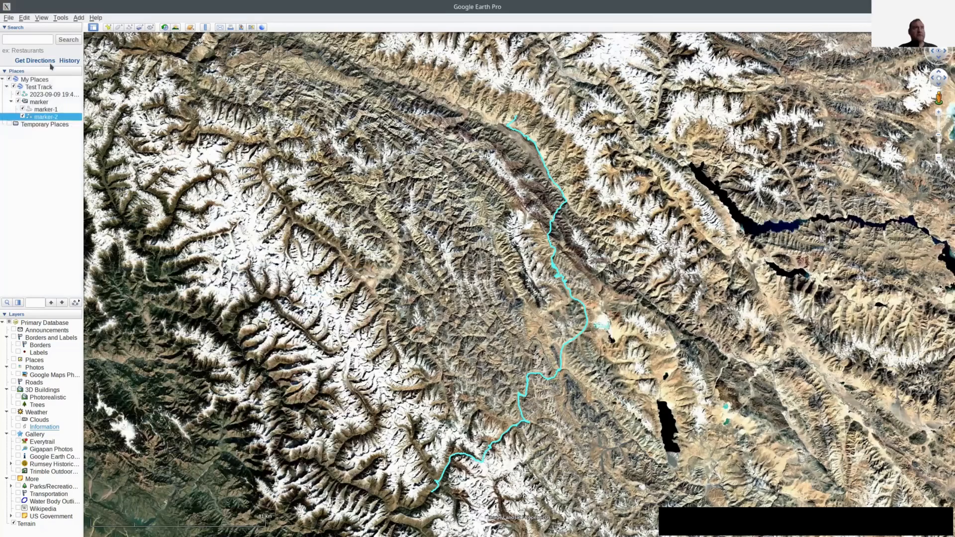
right_click(47, 120)
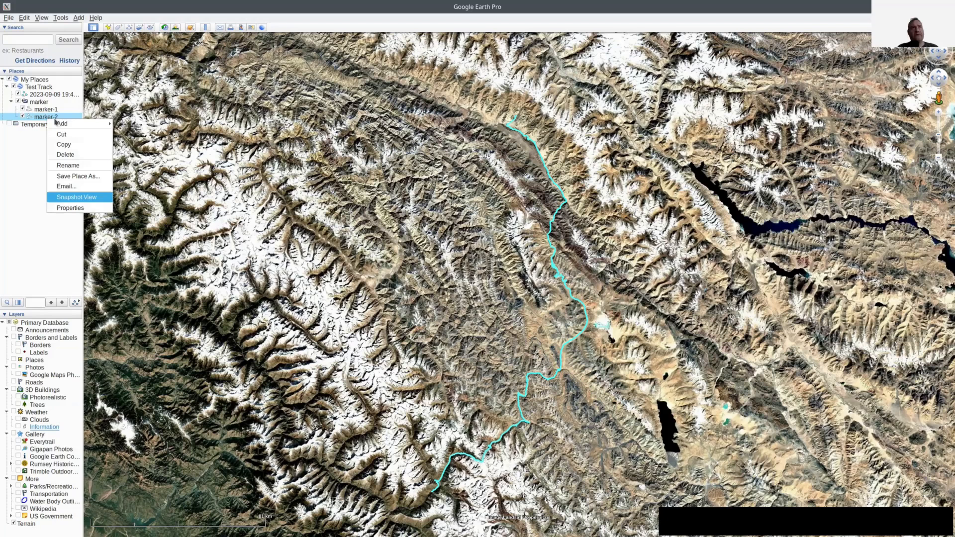
- Add a path named marker-3 to the marker folder and snapshot a tilted close view of the track's end by the river for it
mouse_move(425, 455)
mouse_down()
mouse_move(466, 315)
mouse_move(499, 277)
mouse_up()
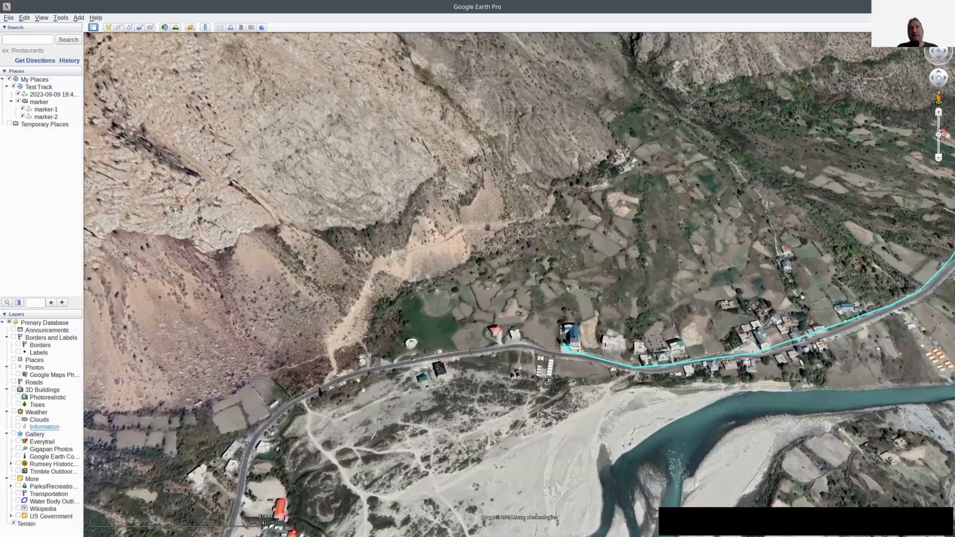
scroll(407, 214, down, 3)
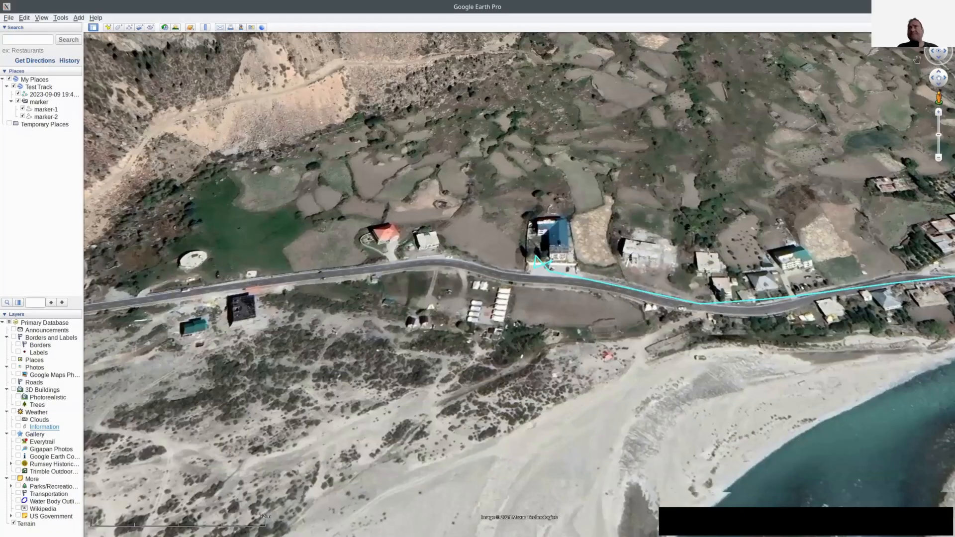
drag(937, 60, 938, 38)
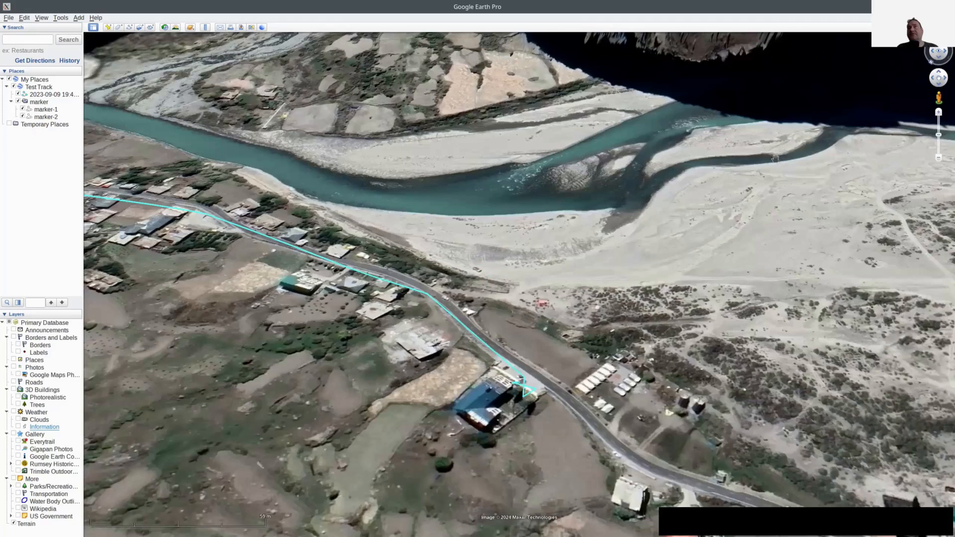
middle_drag(776, 158, 720, 266)
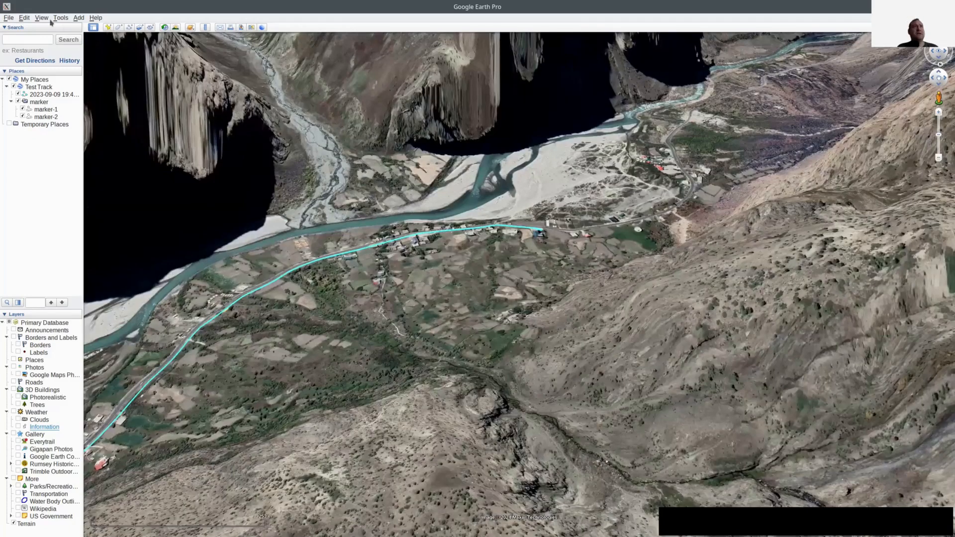
right_click(41, 103)
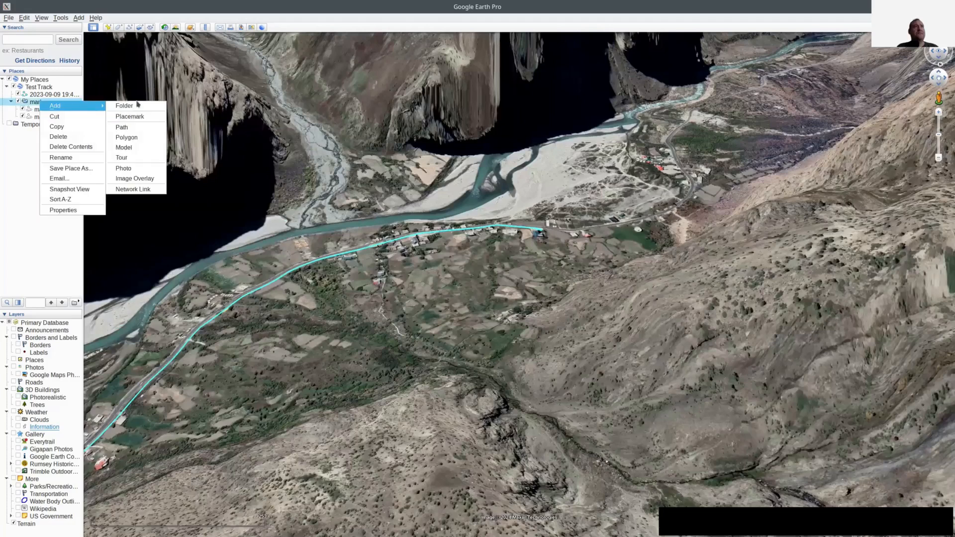
click(130, 127)
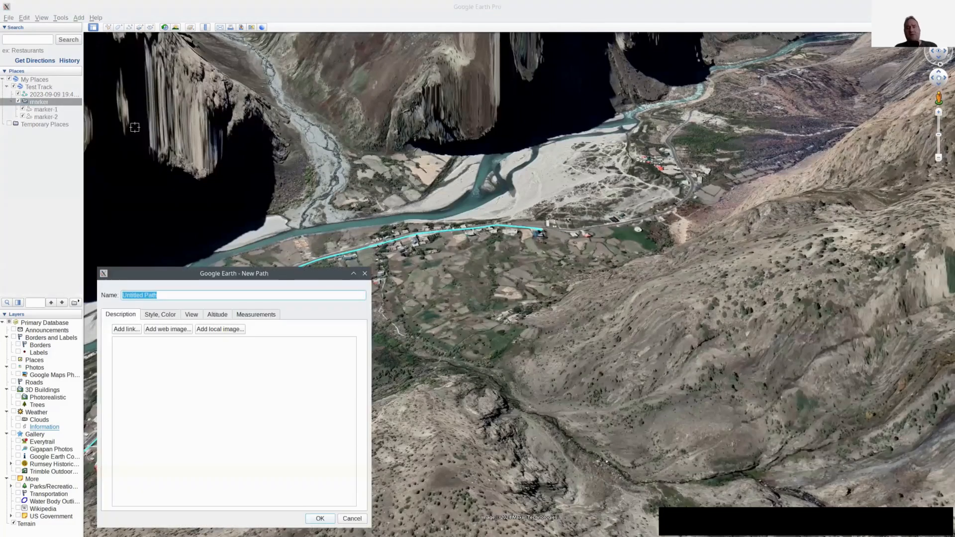
right_click(48, 125)
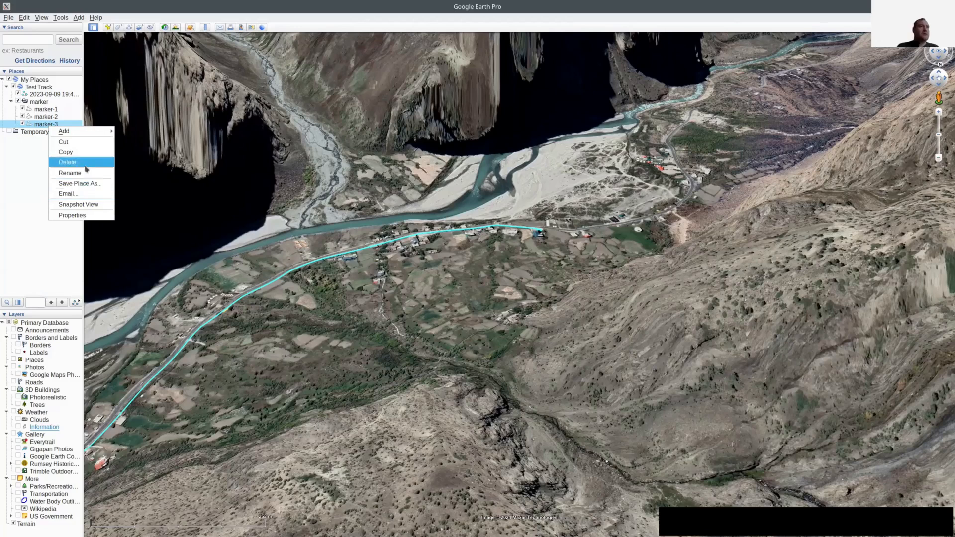
click(87, 210)
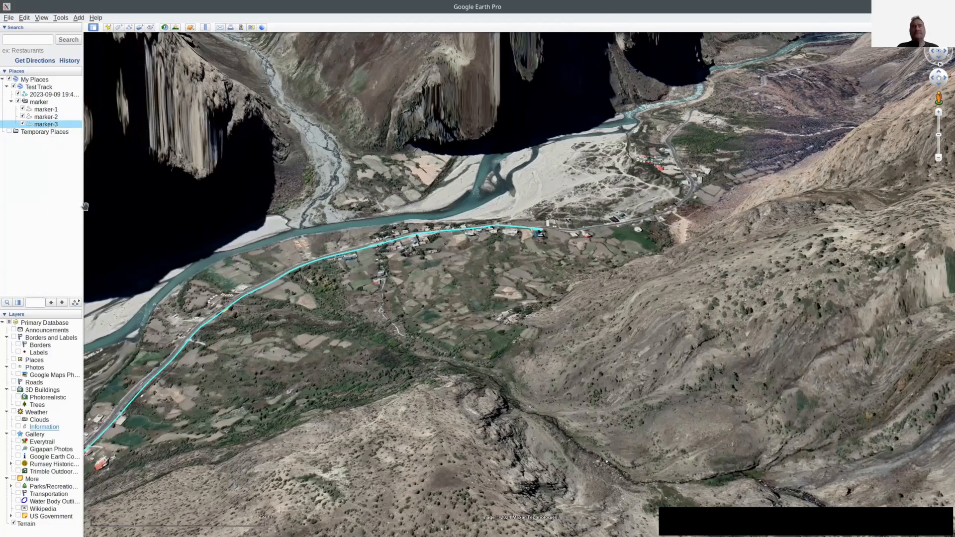
- Fly to marker-1, marker-2 and marker-3 in turn to check their saved views
click(46, 111)
double_click(46, 112)
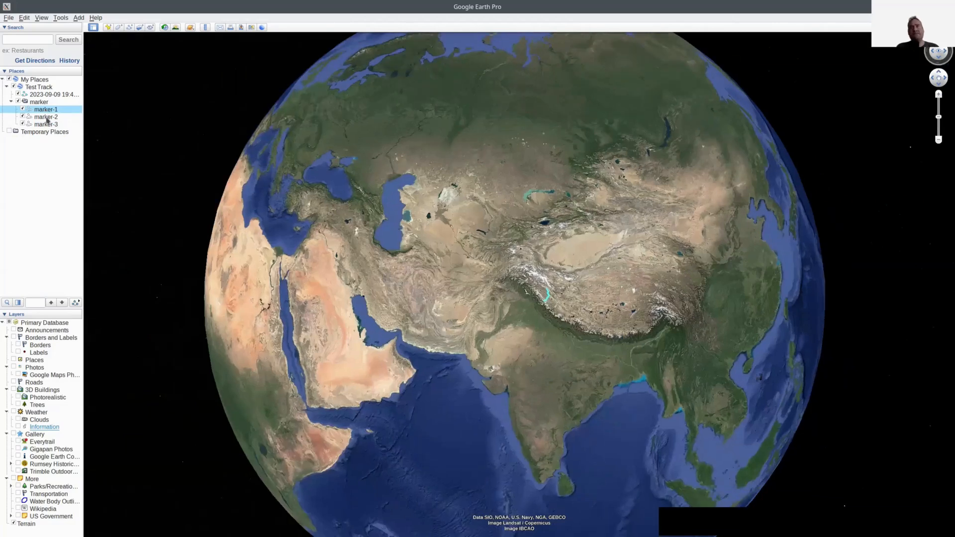
click(46, 117)
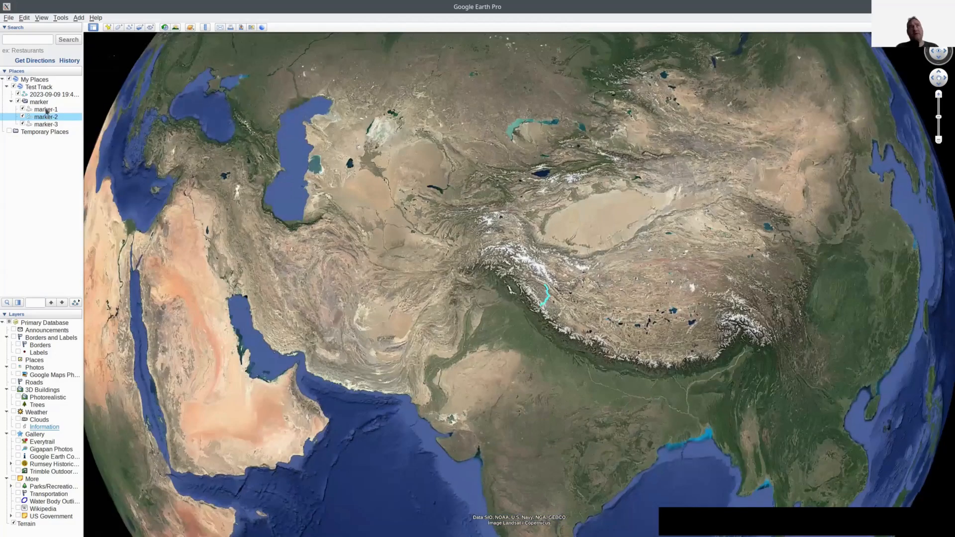
double_click(53, 117)
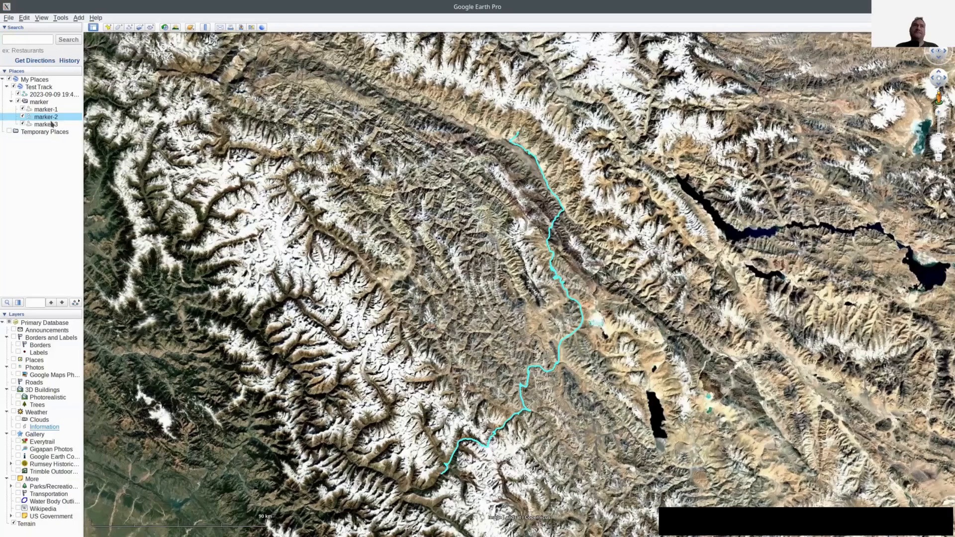
double_click(52, 124)
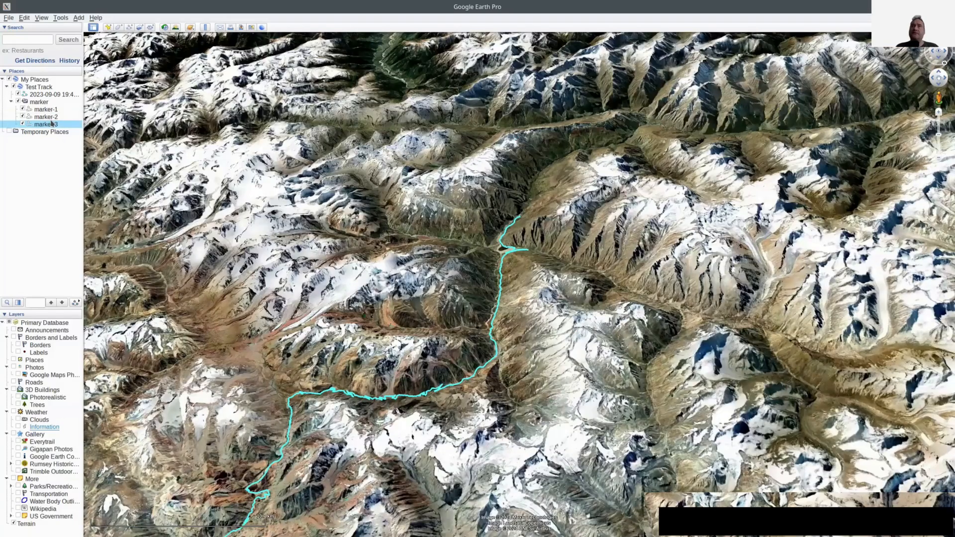